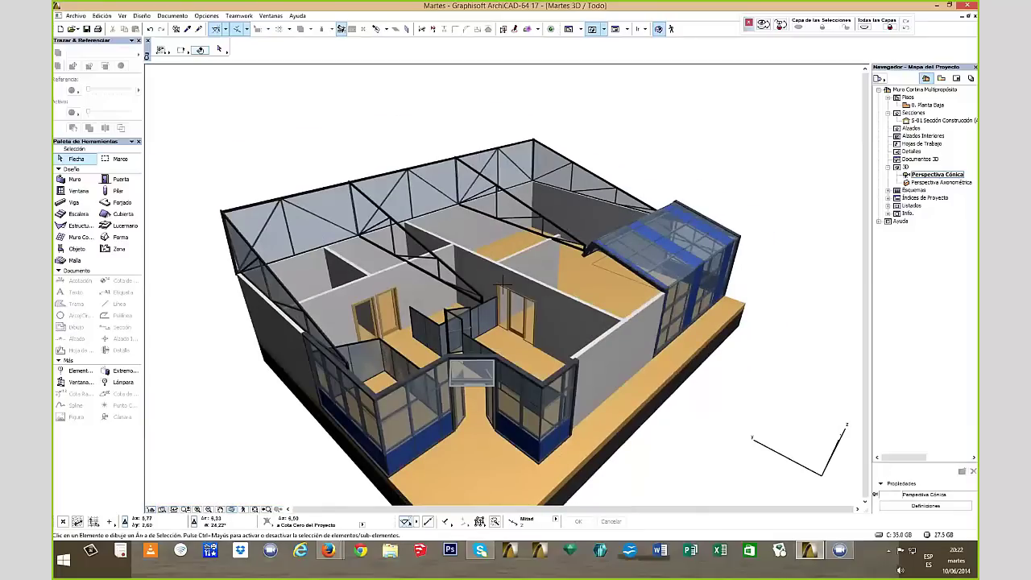
- Switch from the 3D perspective to the ground floor plan and bring the whole building layout into view
scroll(502, 284, "down", 3)
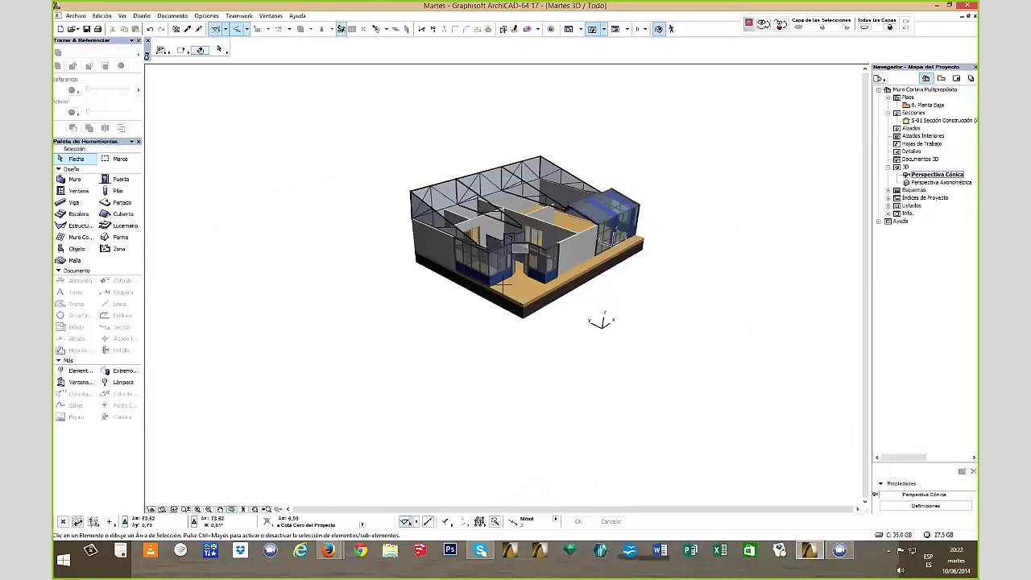
key("F2")
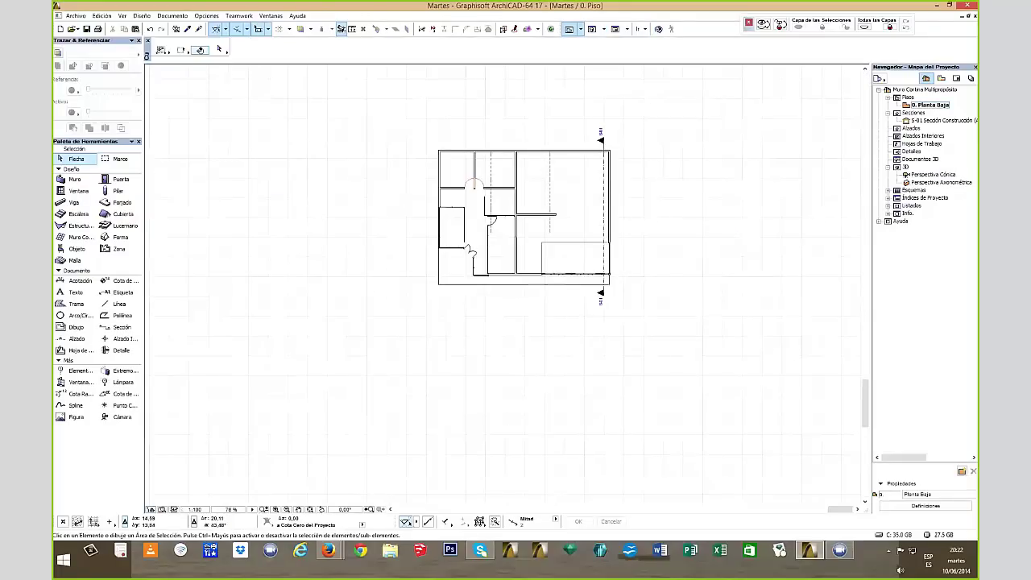
scroll(380, 390, "up", 2)
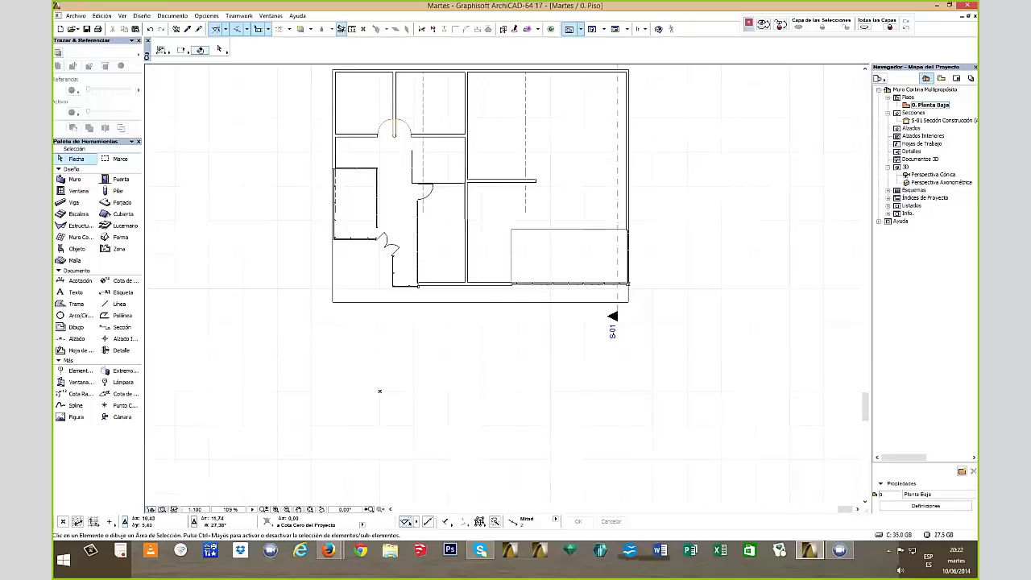
scroll(379, 391, "down", 2)
scroll(451, 362, "down", 1)
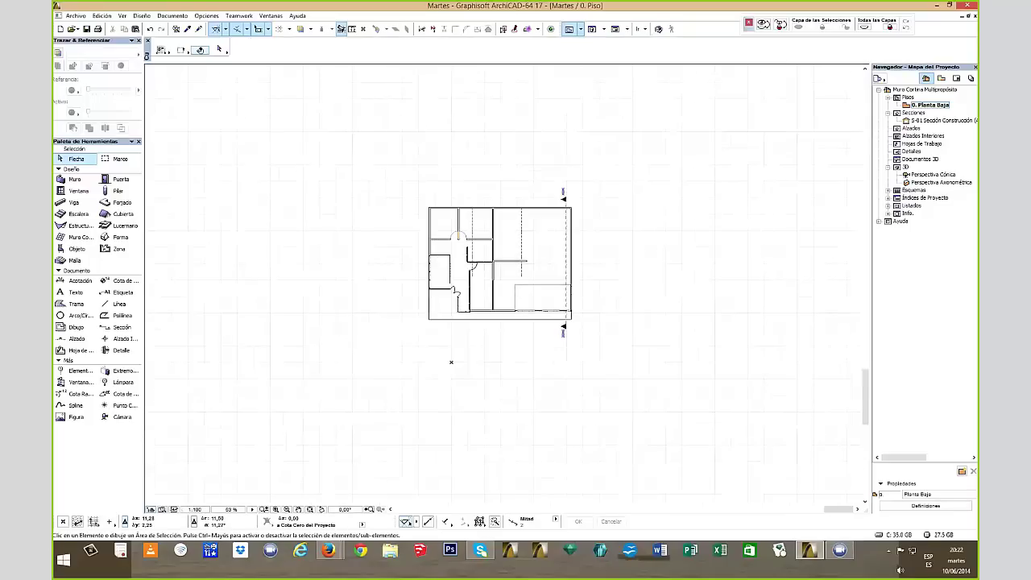
scroll(452, 362, "up", 2)
scroll(431, 349, "down", 1)
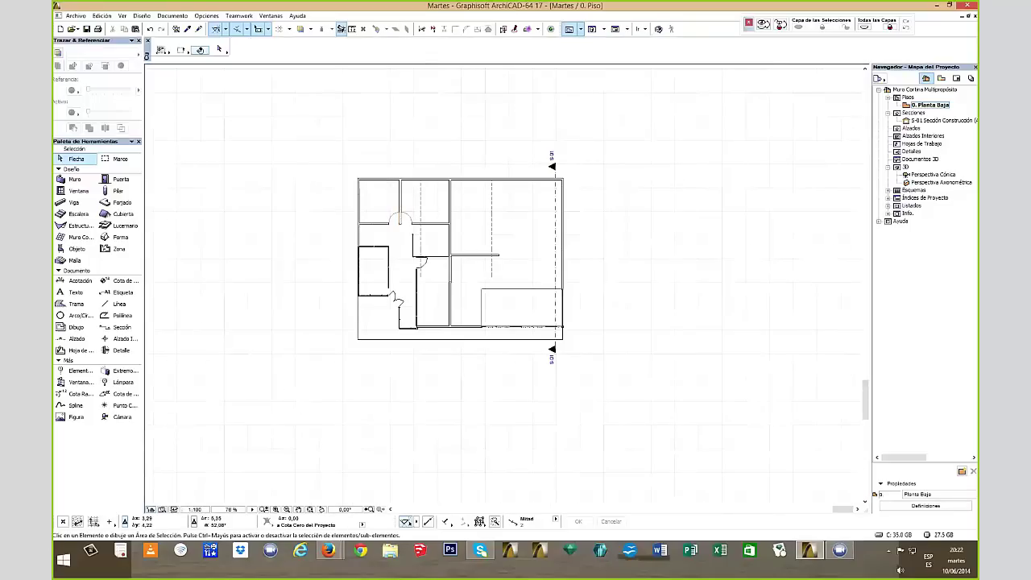
scroll(395, 393, "down", 1)
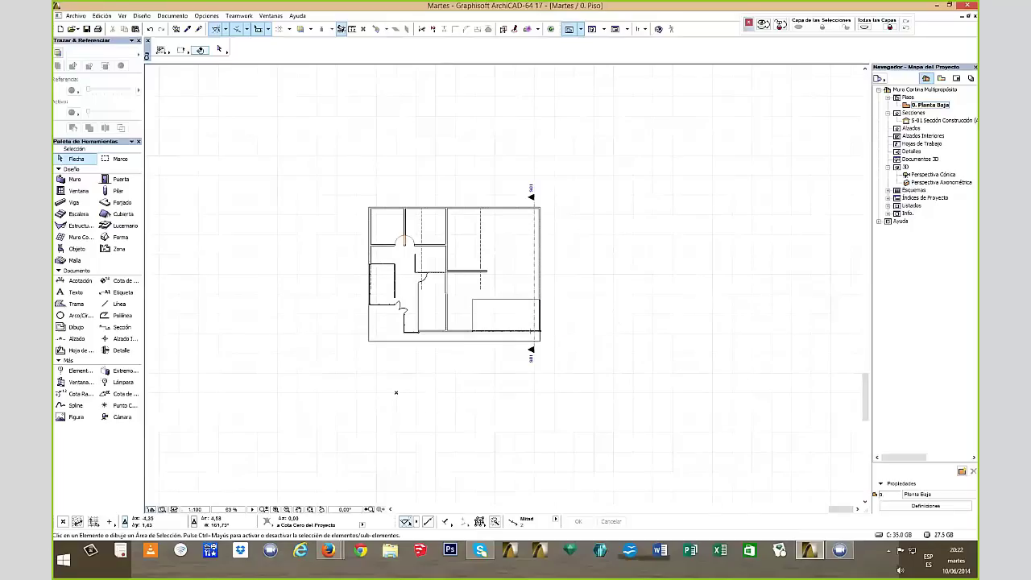
scroll(395, 393, "up", 1)
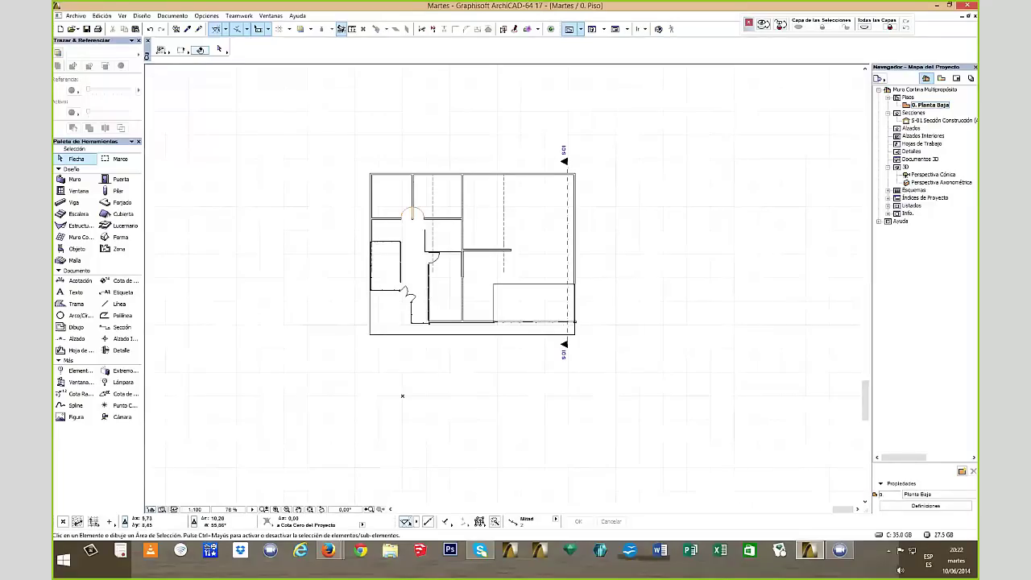
scroll(402, 396, "up", 2)
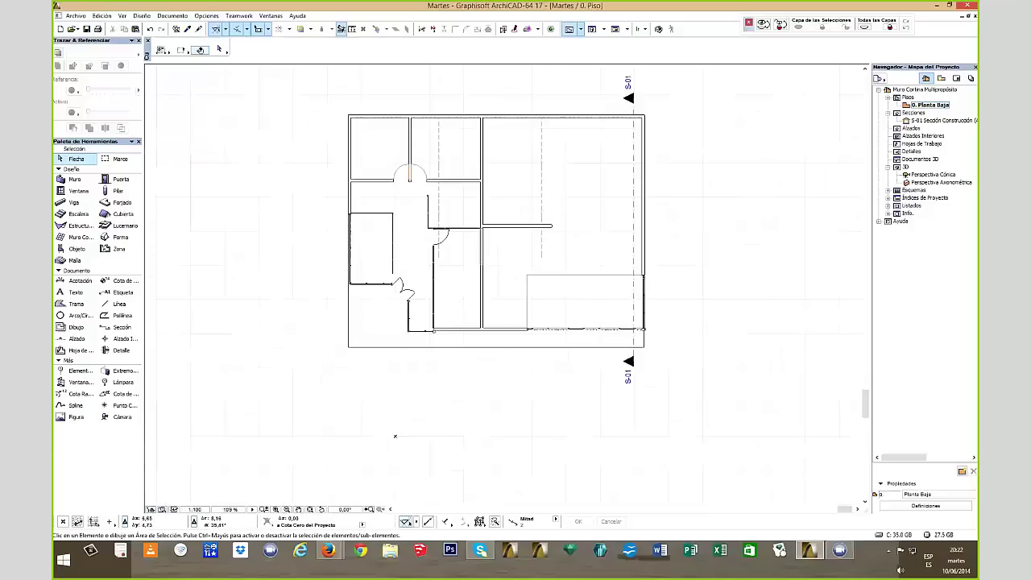
- Set the nominal thickness of the curtain wall system to 0,15 in the curtain wall's default settings
left_click(78, 236)
left_click(78, 237)
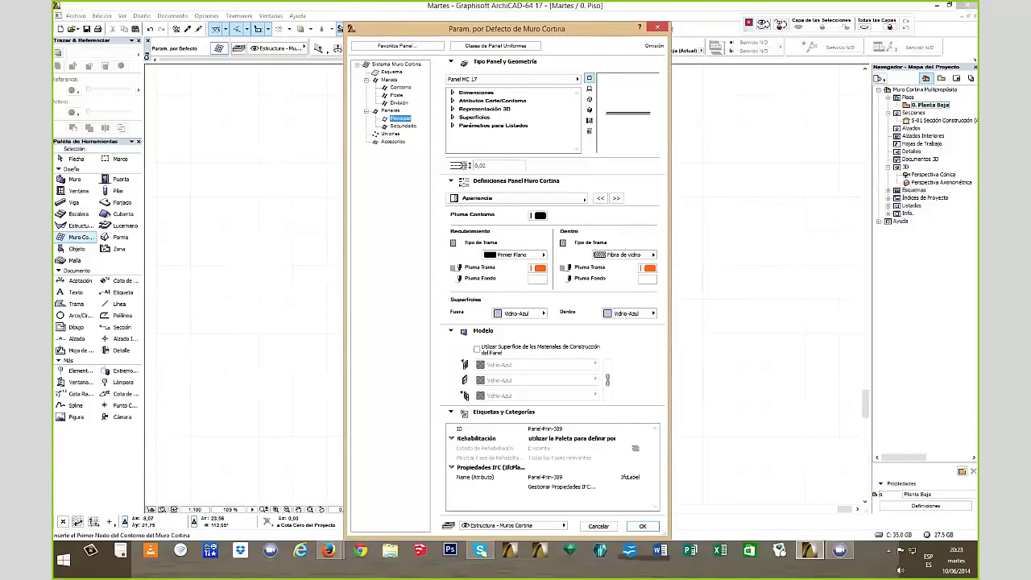
key("Home")
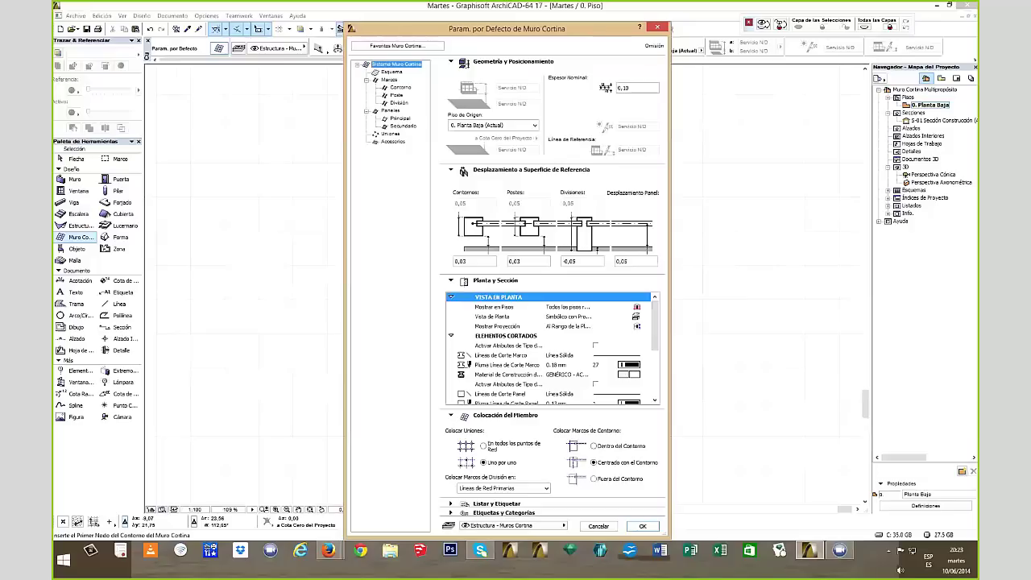
key("Tab")
type("15")
- Set the secondary grid line size of the curtain wall scheme to 0,50
left_click(392, 72)
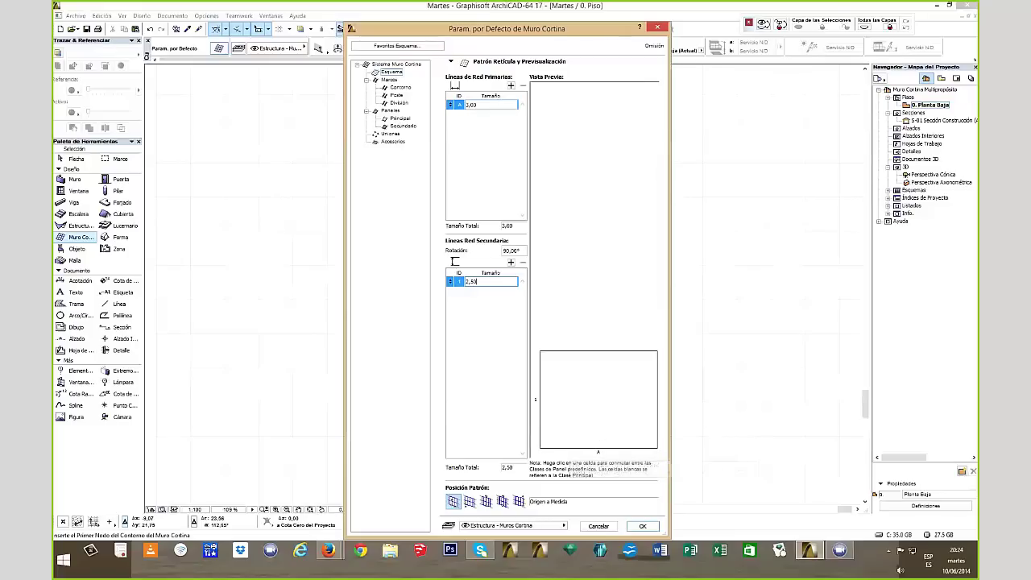
key("BackSpace")
key("BackSpace")
key("BackSpace")
key("BackSpace")
type("0")
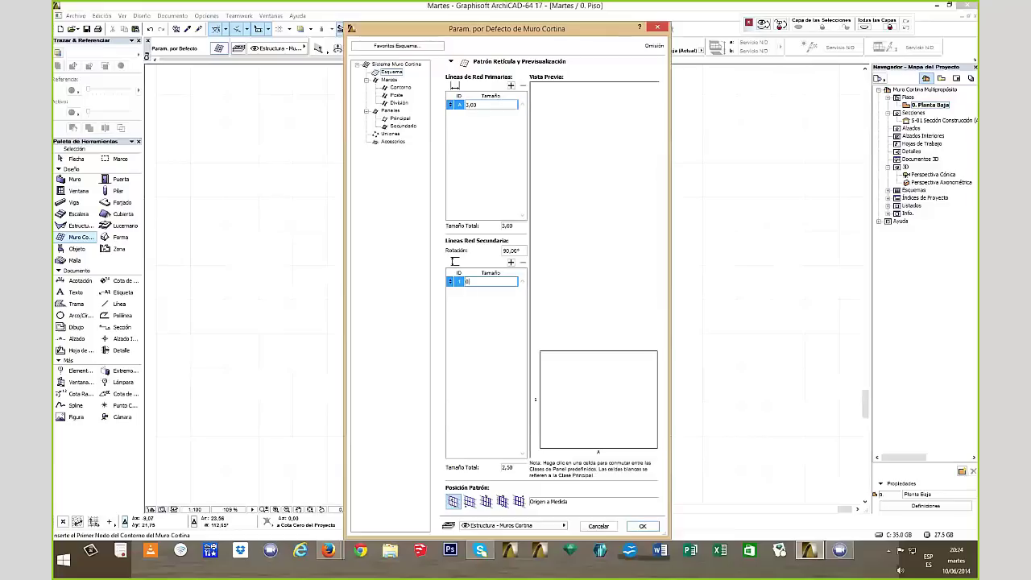
type(",5")
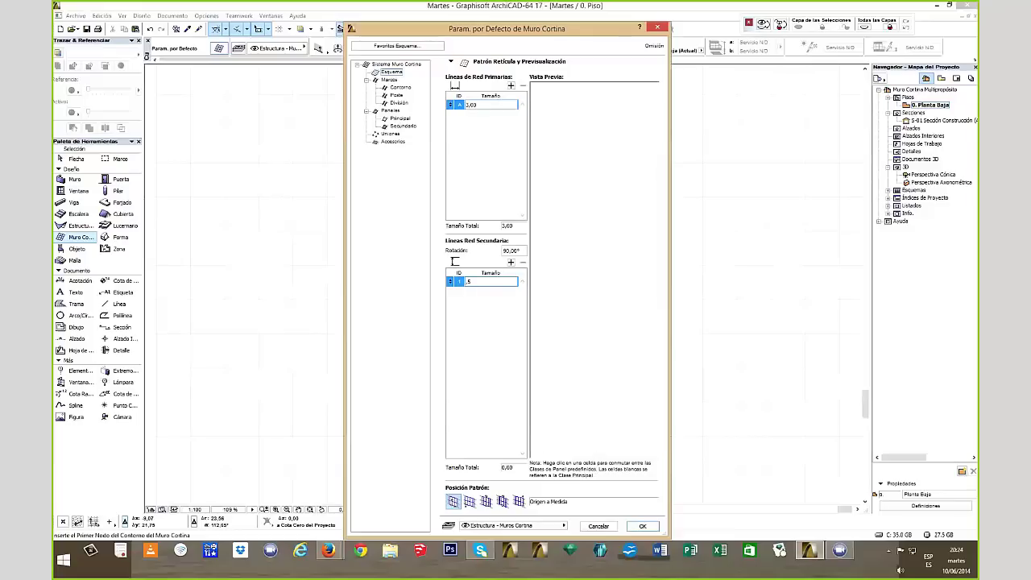
key("Return")
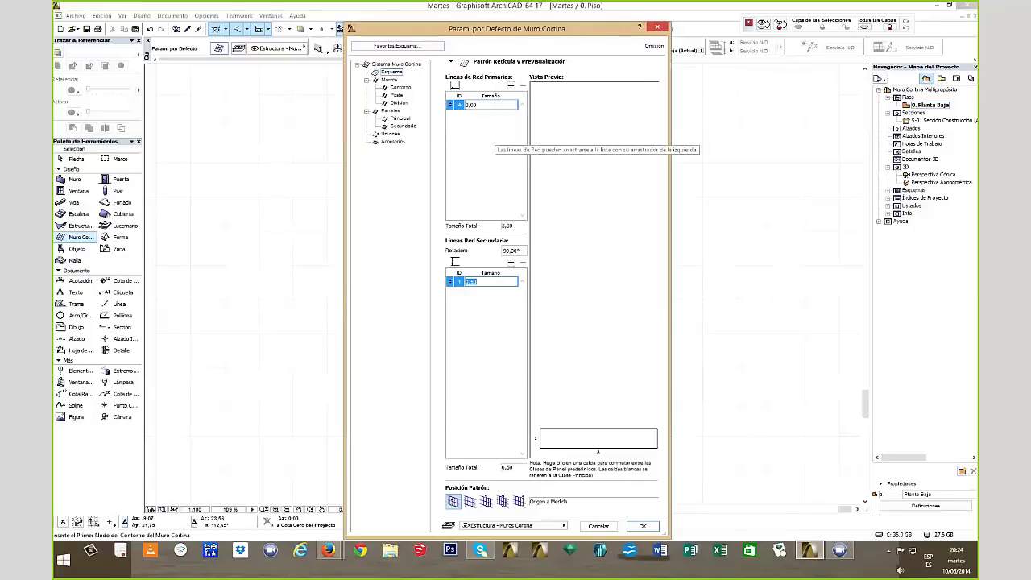
- Set the scheme's primary grid line size to 0,50 and its secondary grid line size to 0,10
left_click(491, 105)
type("0,50")
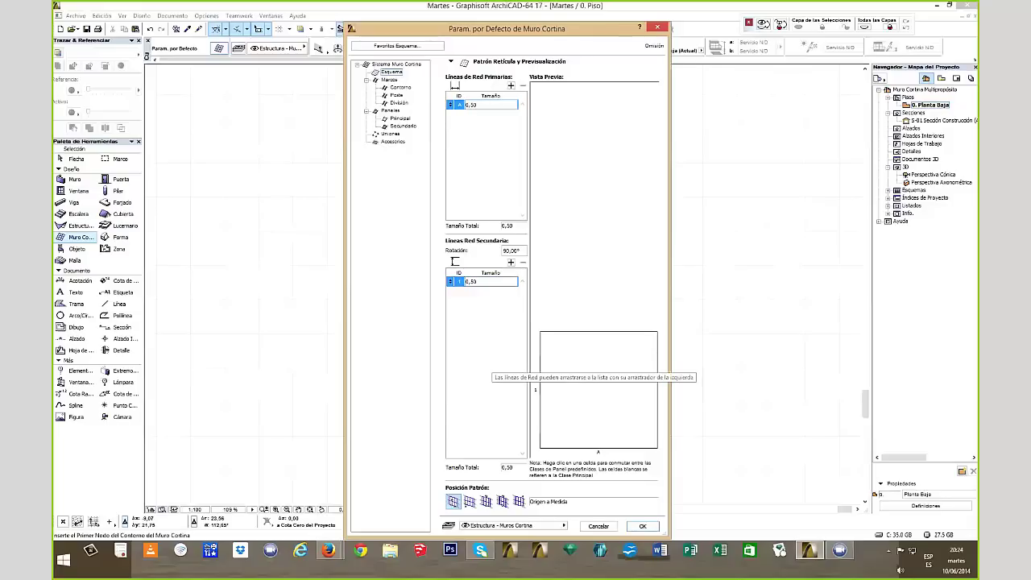
type("1")
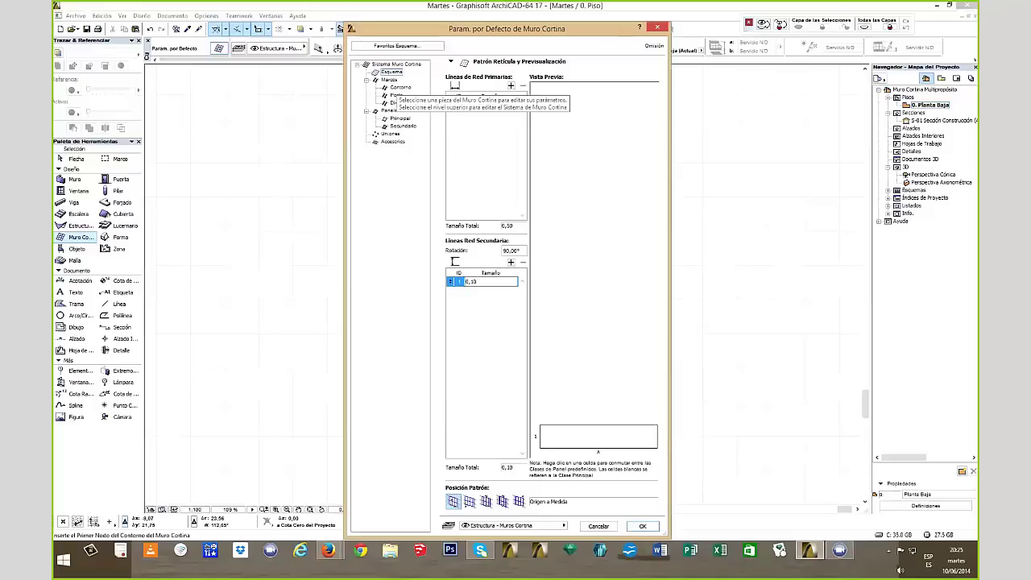
- Set the frame depth b of the contour frame to 0,15
left_click(400, 87)
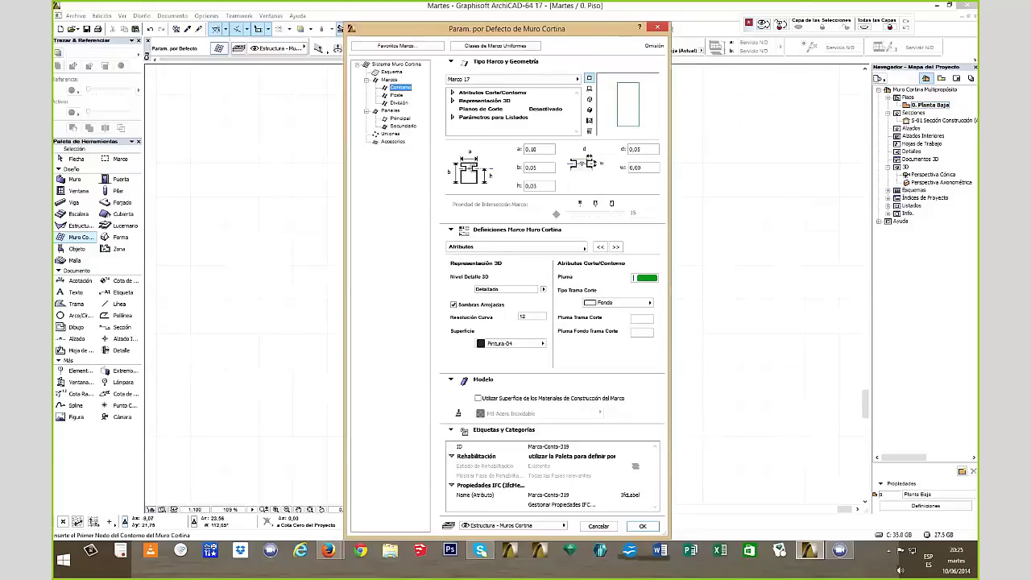
double_click(533, 167)
type("1")
key("BackSpace")
key("BackSpace")
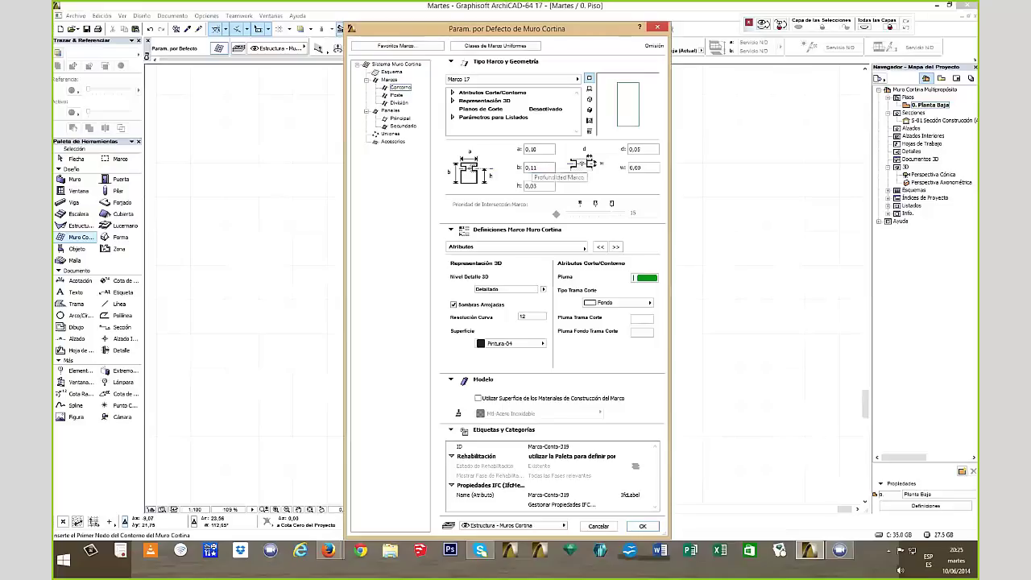
type("5")
- Set the contour frame's dimension h to 0,08 and its surface to Md-Pino Horizontal
left_click(538, 187)
left_click(539, 185)
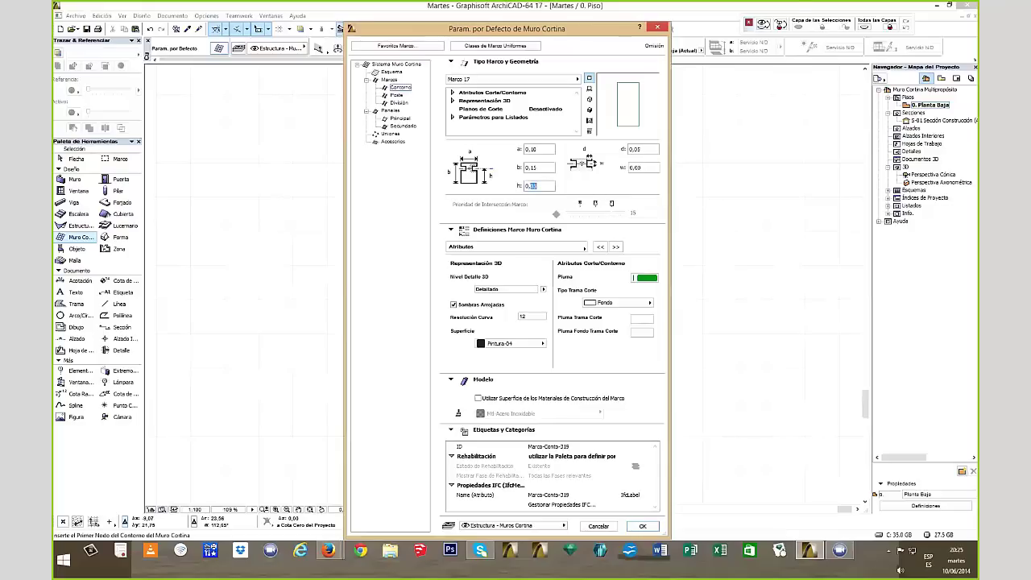
type("0,10")
key("shift+Left")
key("shift+Left")
type("075")
key("BackSpace")
key("BackSpace")
type("8")
left_click(511, 343)
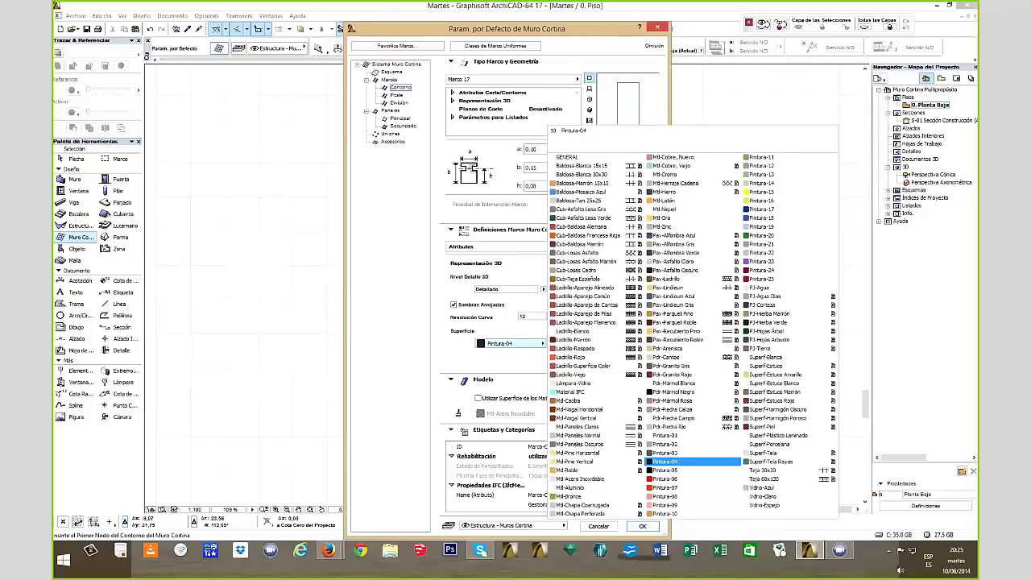
left_click(578, 453)
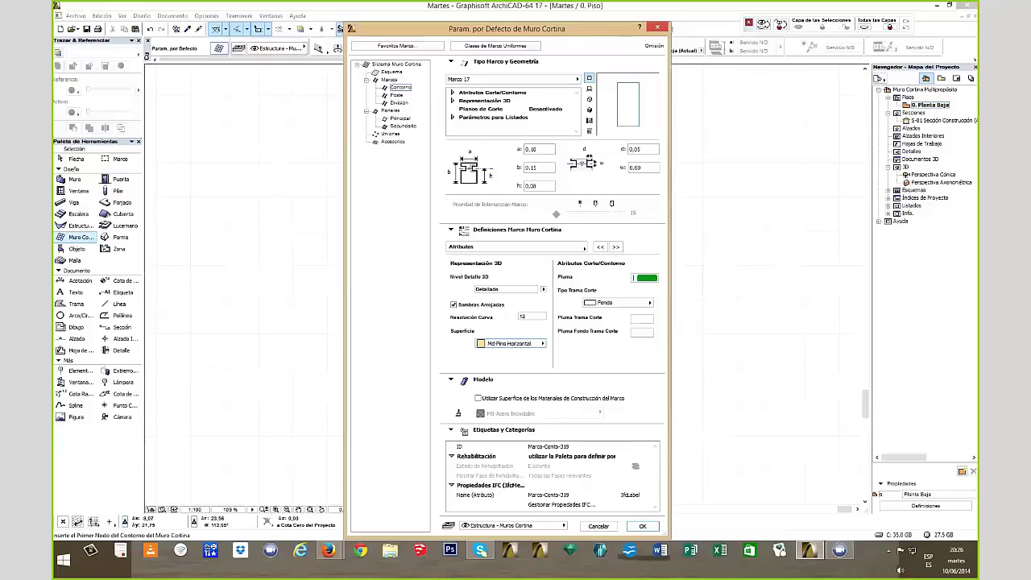
- Set the post frame's depth b to 0,10 and its dimension h to 0,125
left_click(397, 95)
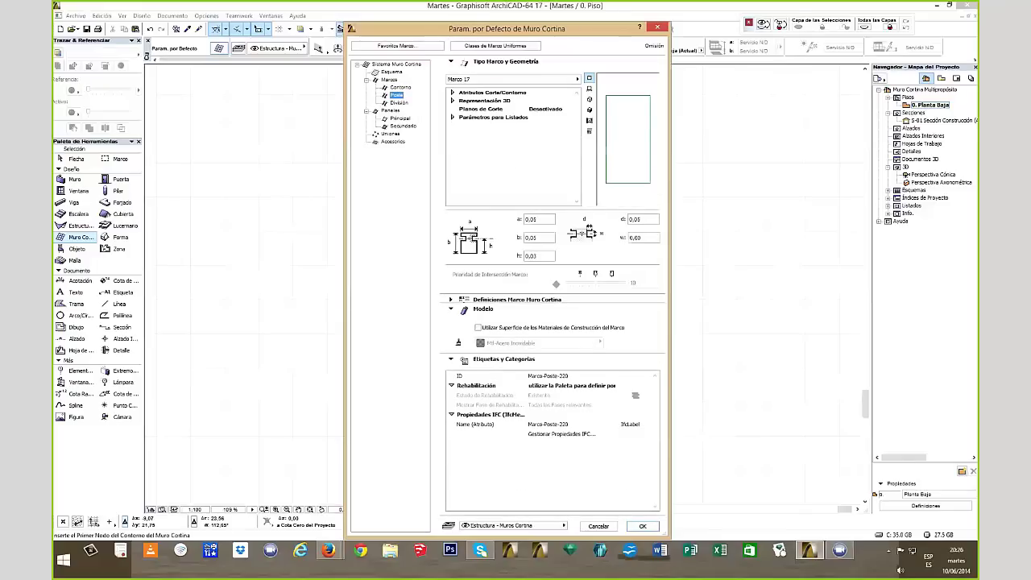
double_click(533, 220)
double_click(533, 238)
type("10")
key("Tab")
type("125")
- Try a panel insertion slot depth d of 0 for the post frame and restore it to 0,01
left_click(636, 219)
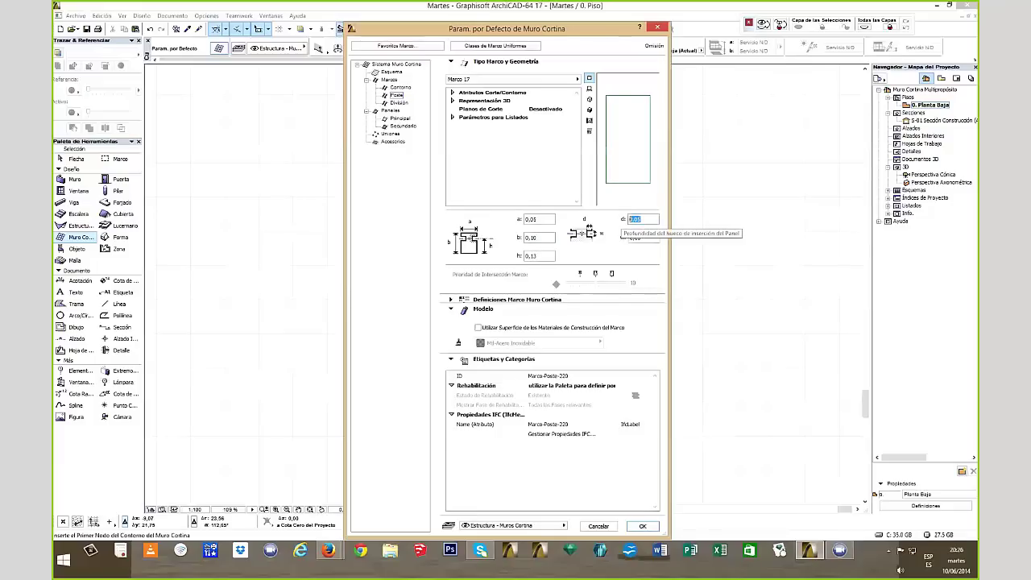
type("0")
key("Return")
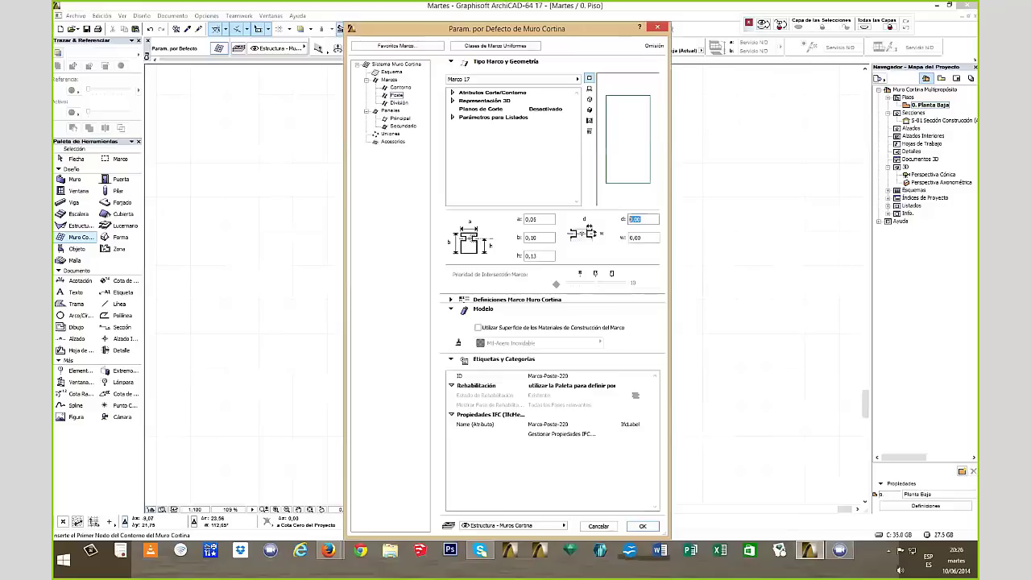
type(",")
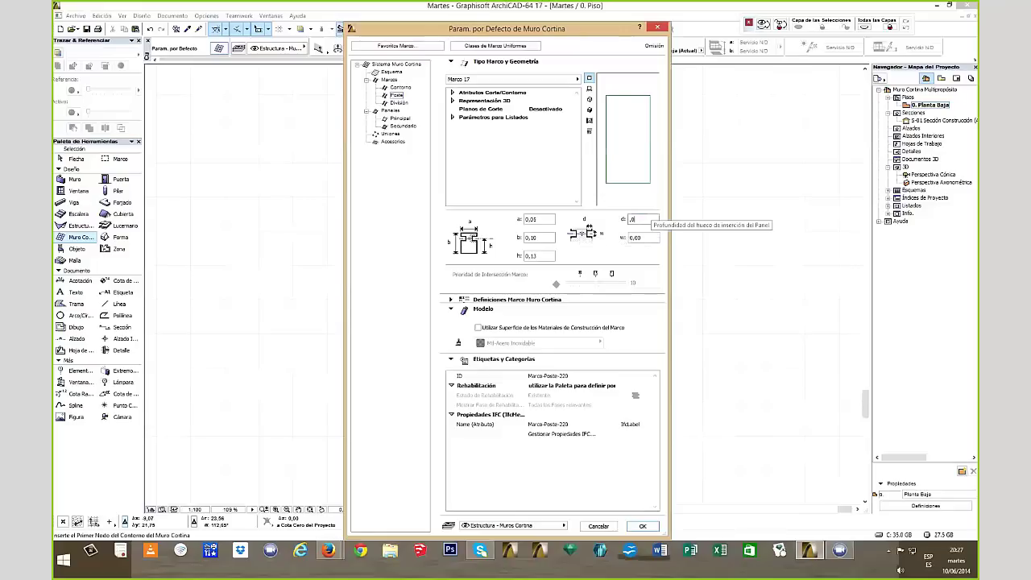
key("Tab")
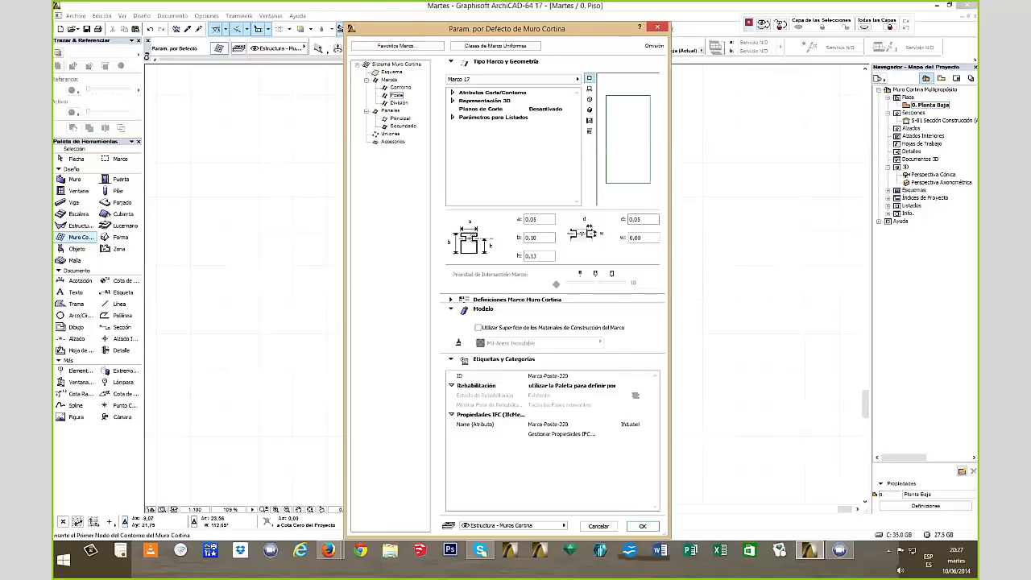
- Set both the outside and inside surfaces of the principal panel to Md-Pino Horizontal
left_click(399, 103)
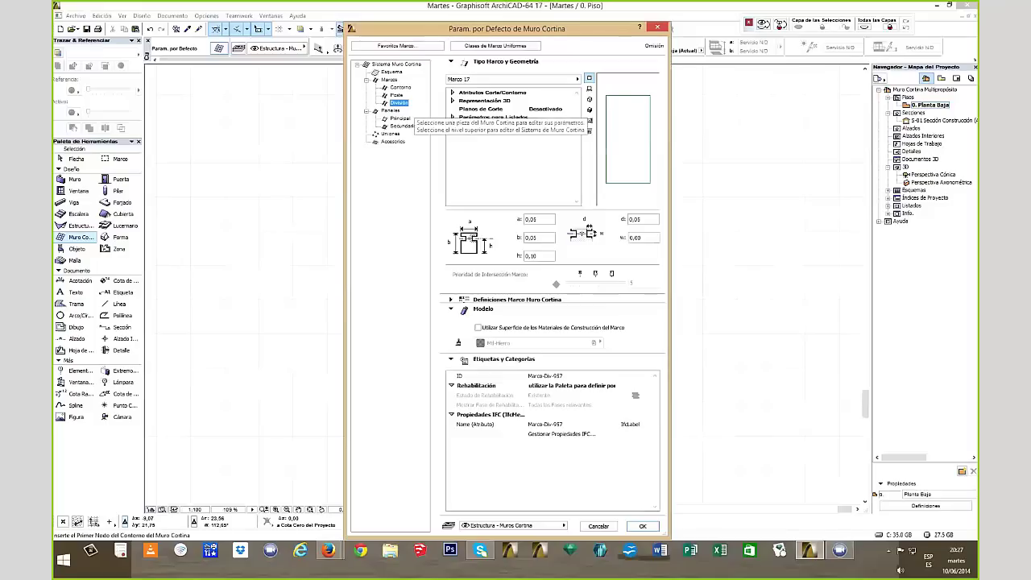
left_click(400, 119)
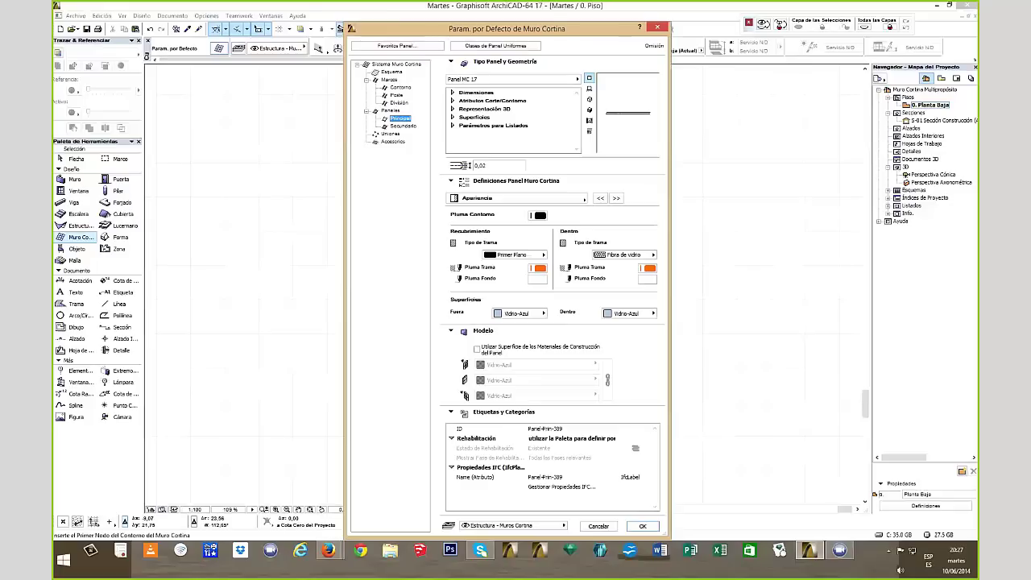
left_click(520, 312)
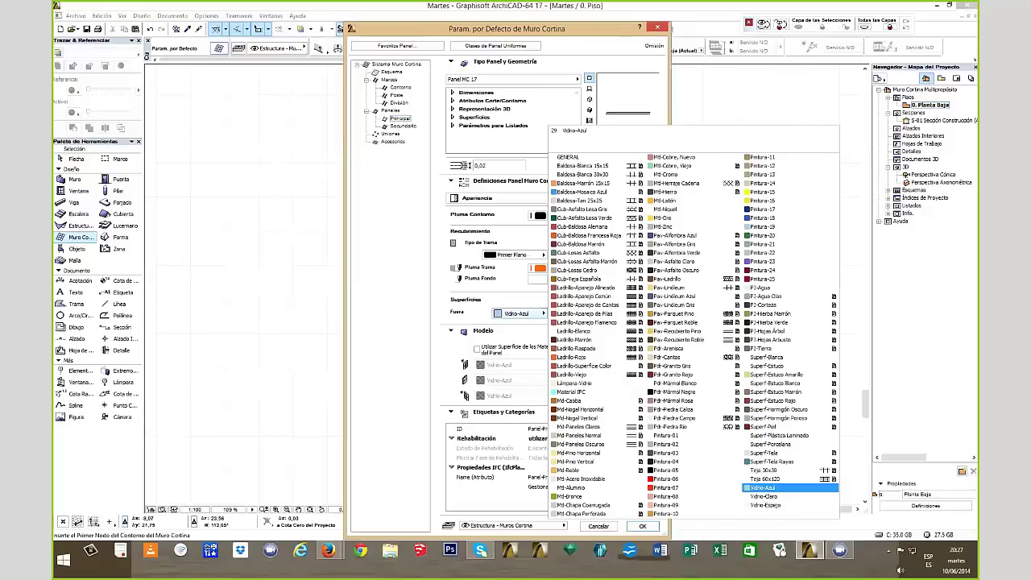
left_click(577, 452)
left_click(628, 312)
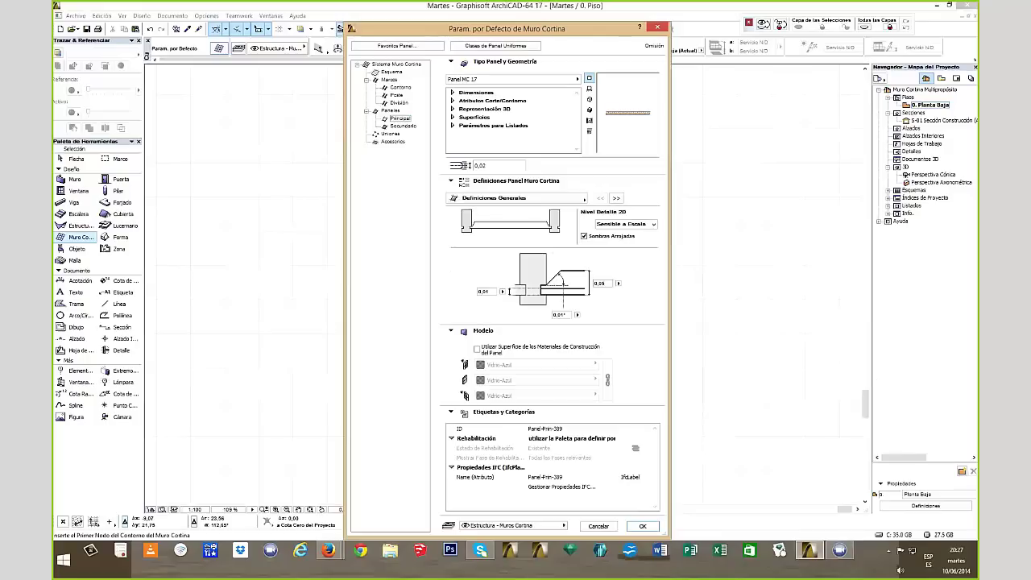
- Check the principal panel's dimension and surface parameters and accept the curtain wall default settings
left_click(454, 92)
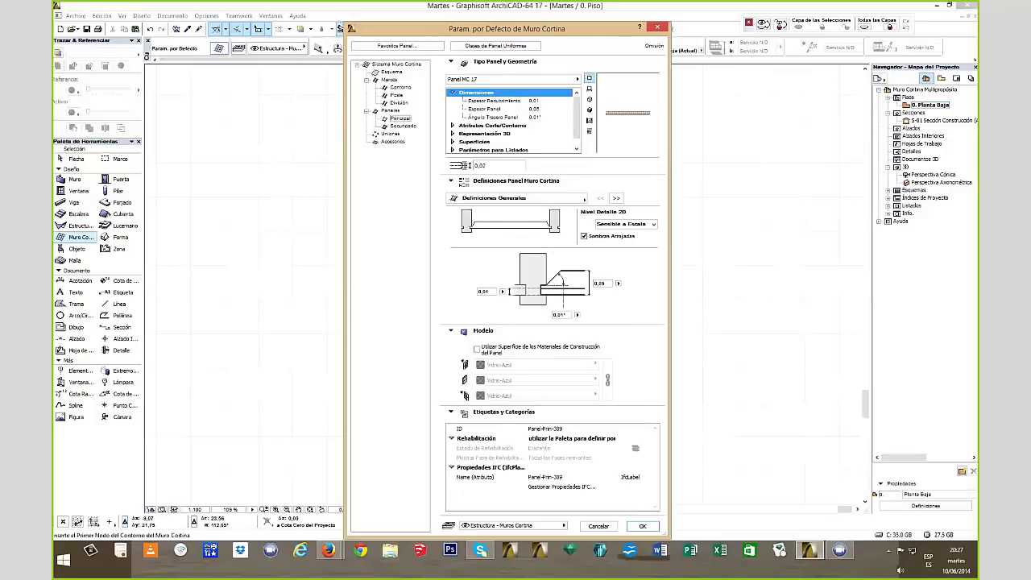
left_click(475, 141)
left_click(453, 141)
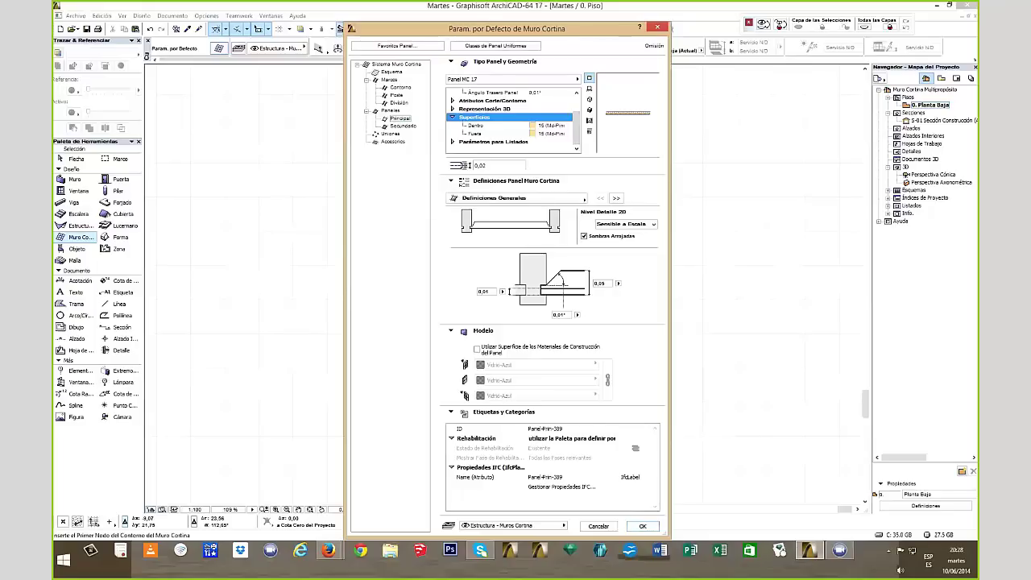
key("Return")
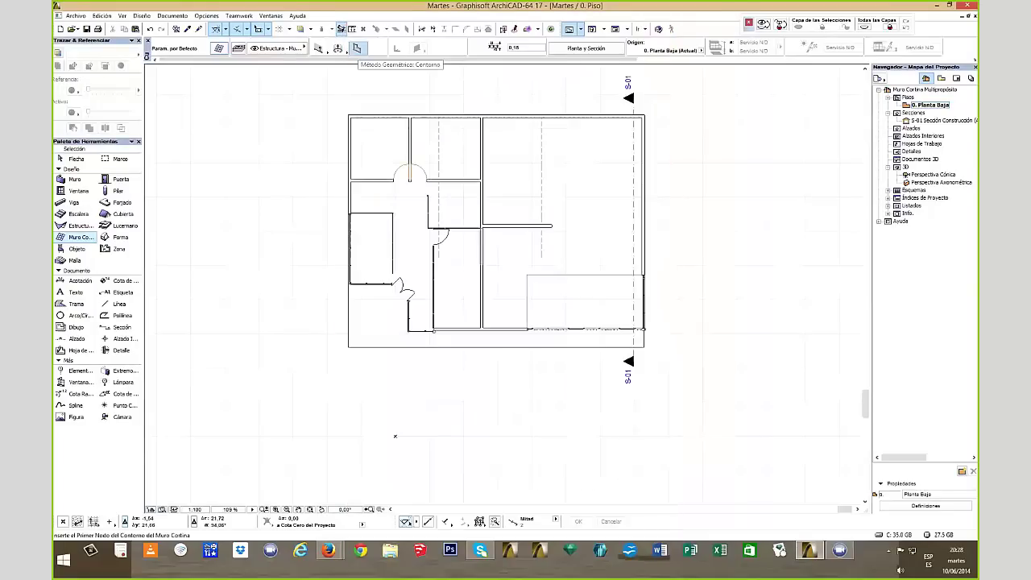
scroll(411, 187, "down", 2)
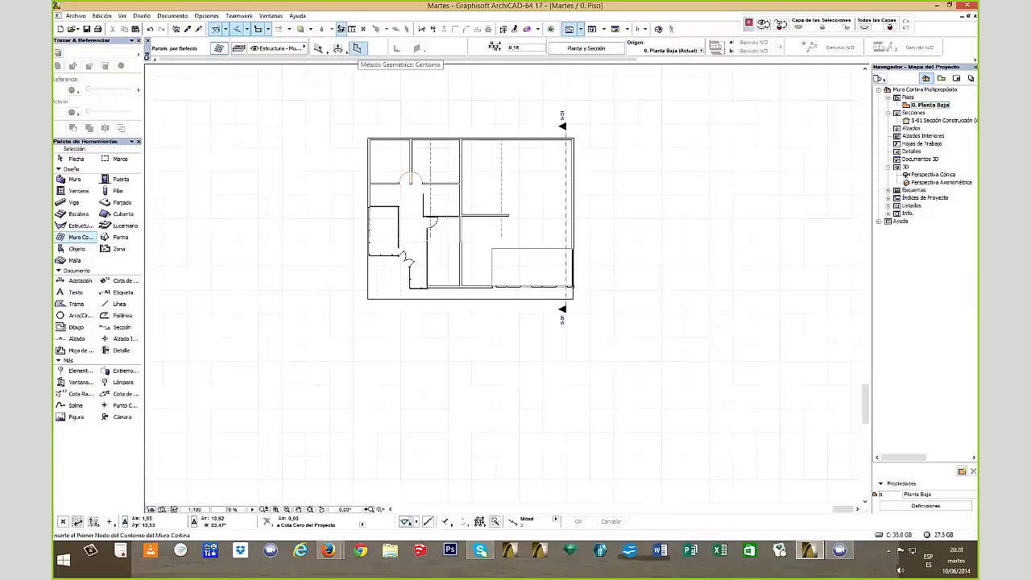
scroll(646, 318, "up", 2)
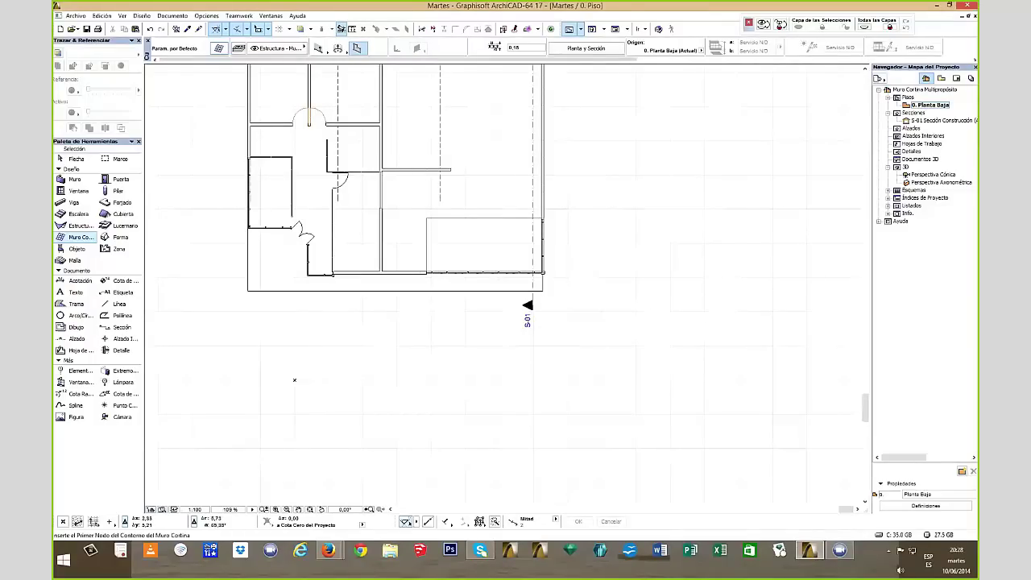
- Trace a six-segment curtain wall contour from the plan's lower slab edge around the lower-right corner to the right wall, with a vertical segment about 4,75 long
left_click(294, 379)
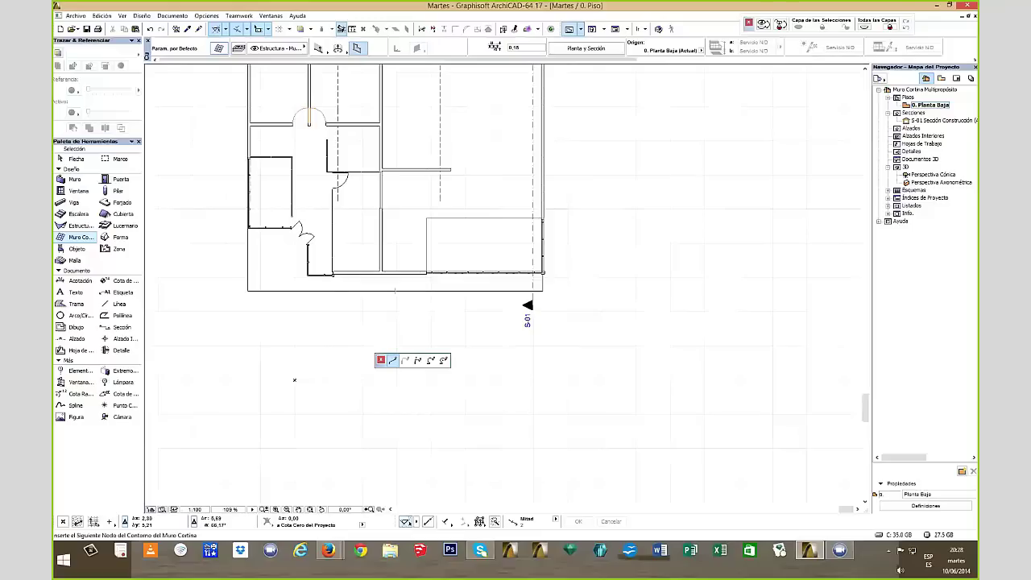
left_click(334, 292)
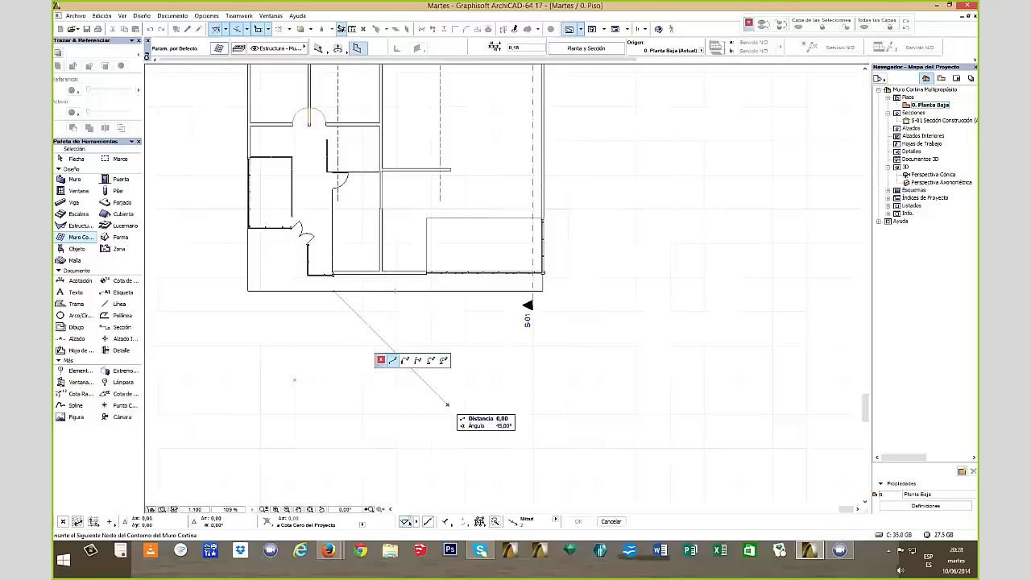
left_click(447, 404)
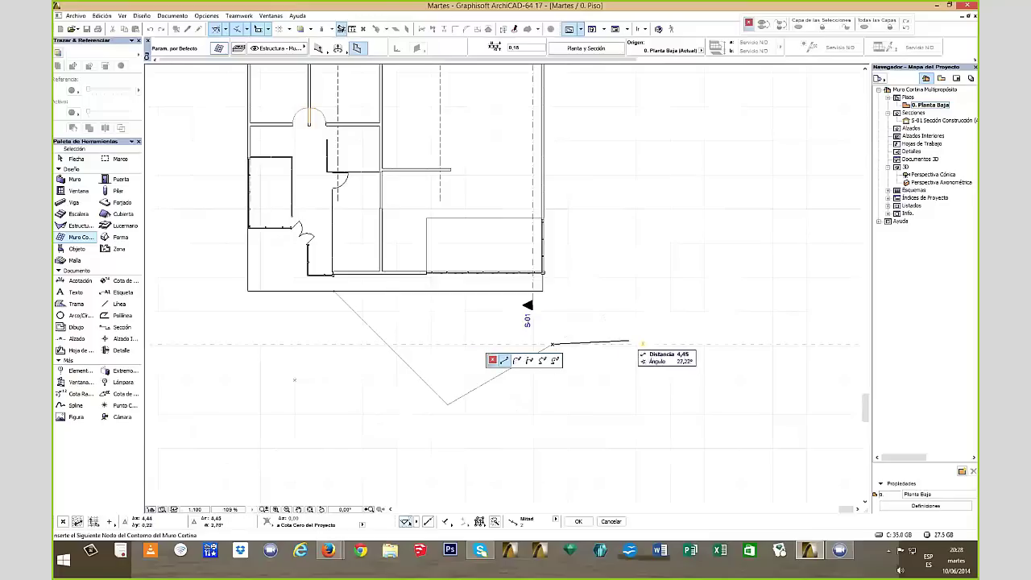
left_click(628, 344)
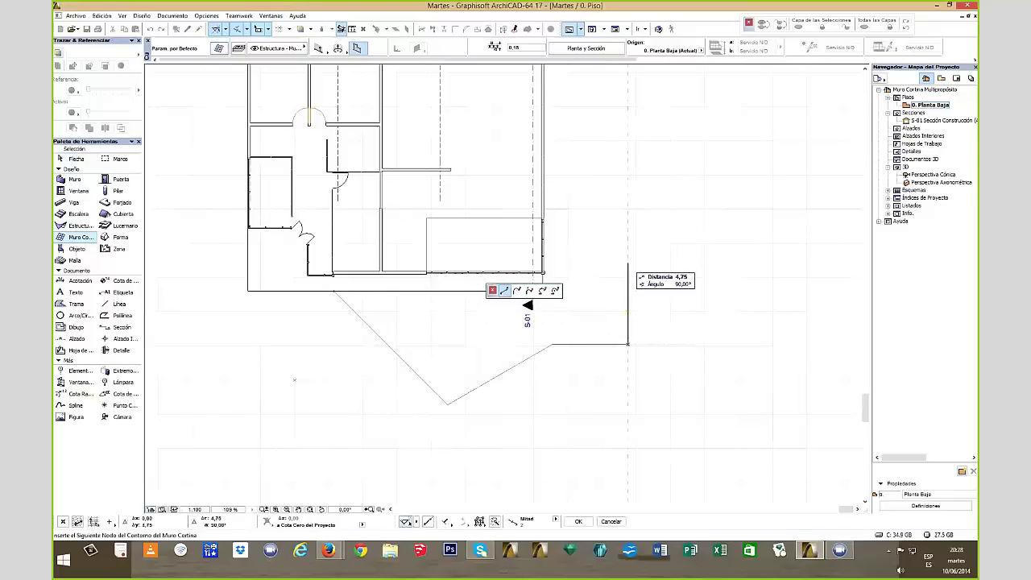
left_click(627, 263)
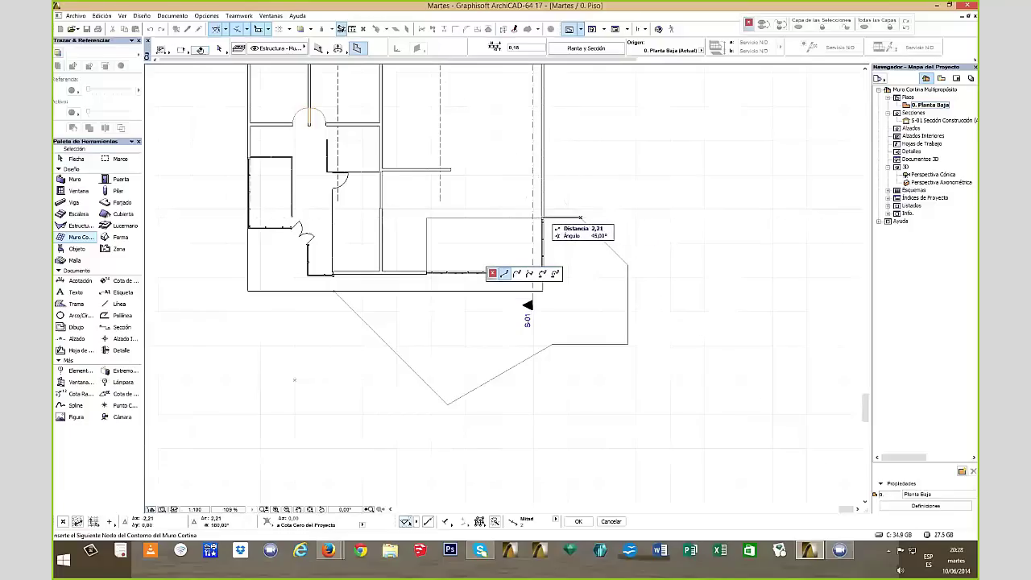
left_click(544, 218)
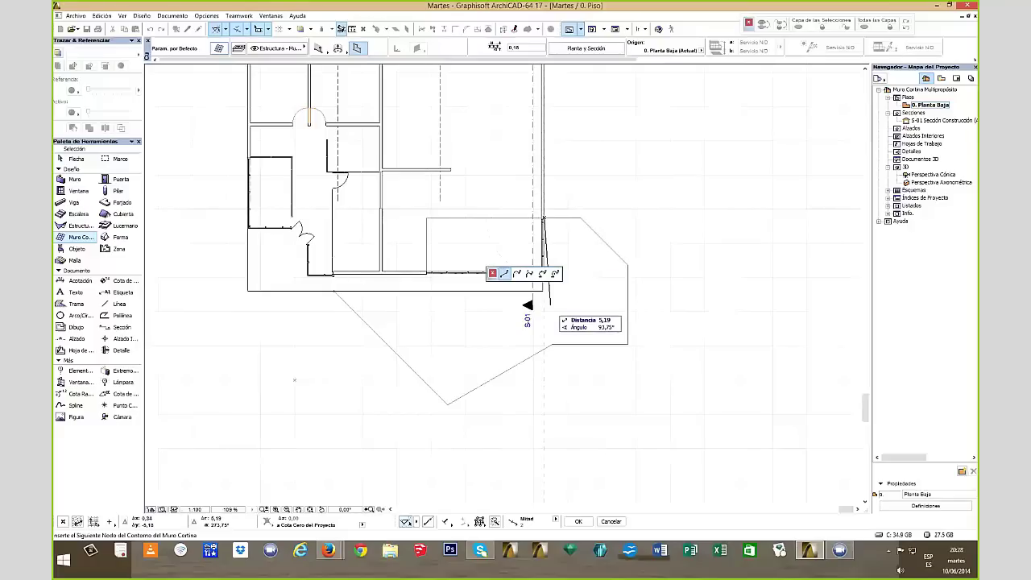
left_click(543, 272)
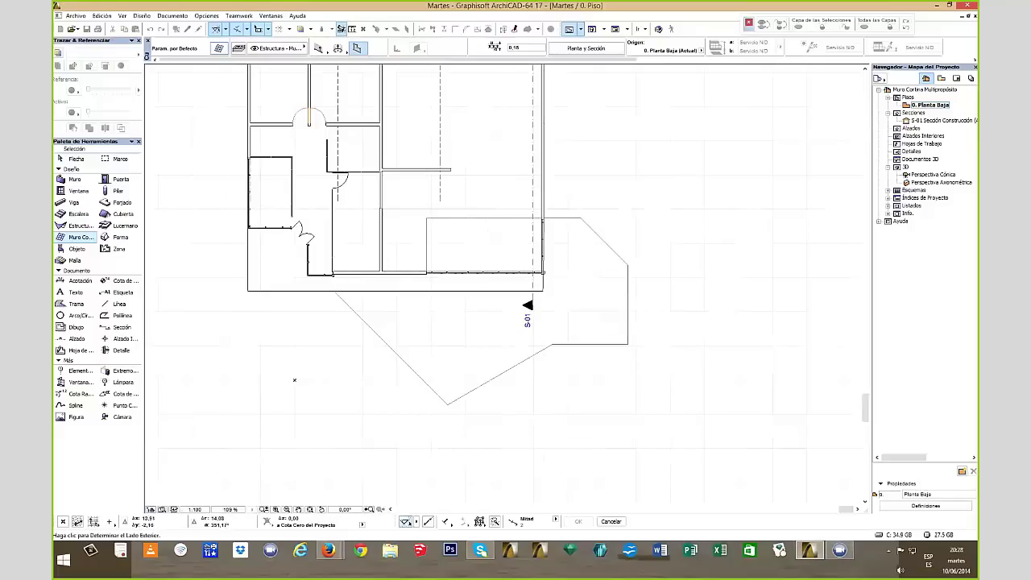